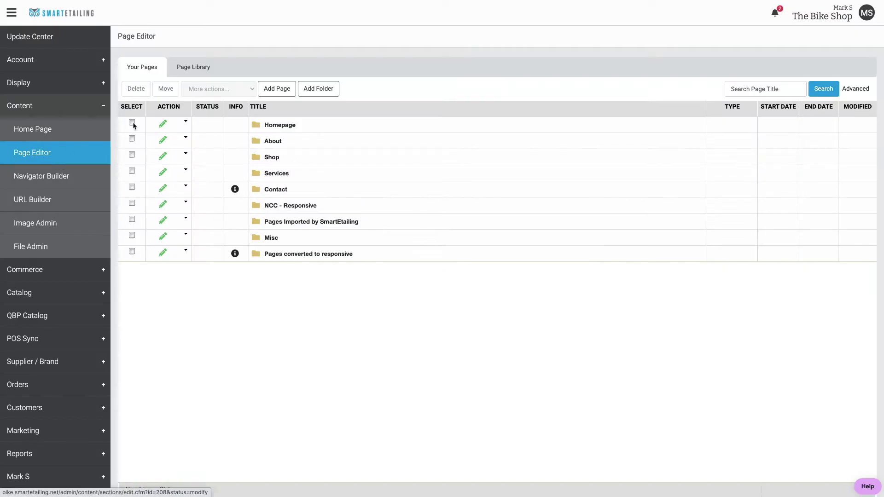
# Use Add Page in the Page Editor to list the new page types.
pyautogui.click(280, 90)
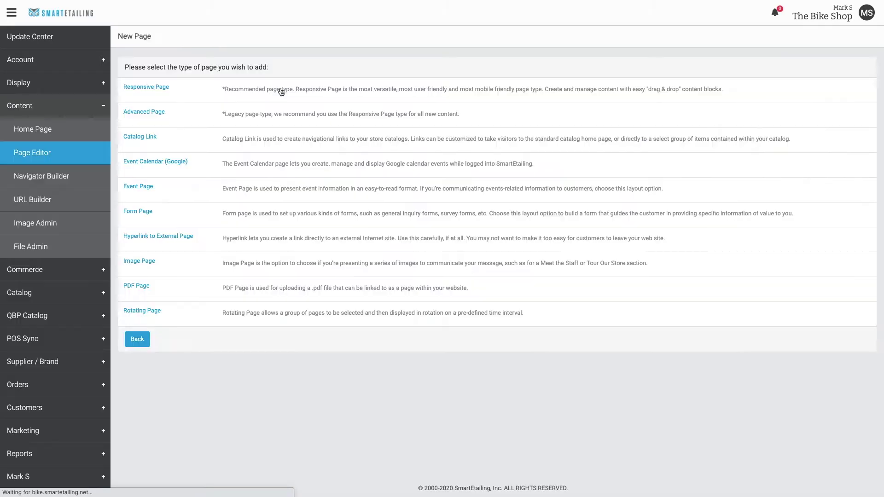
# Create and save a Google Event Calendar page 'Fun Stuff' in (GMT-7:00) Mountain Time, Contact folder.
pyautogui.click(152, 164)
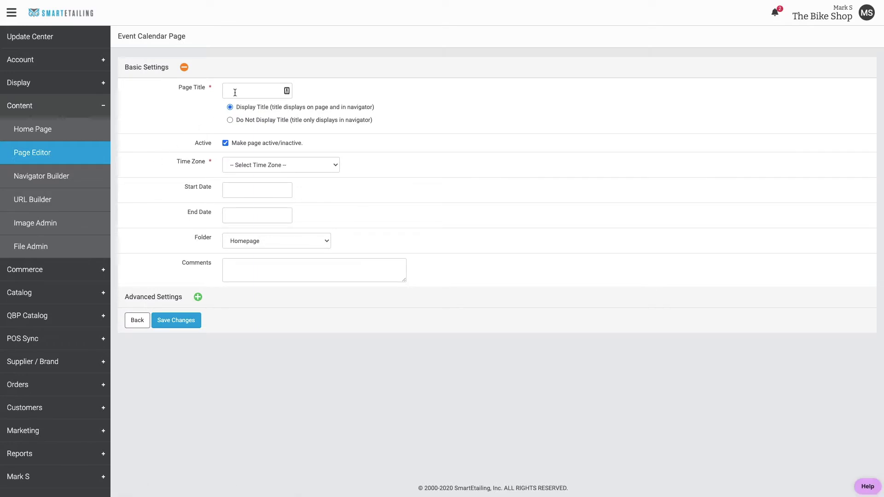
pyautogui.click(235, 91)
pyautogui.write('Fun Stuff')
pyautogui.click(242, 170)
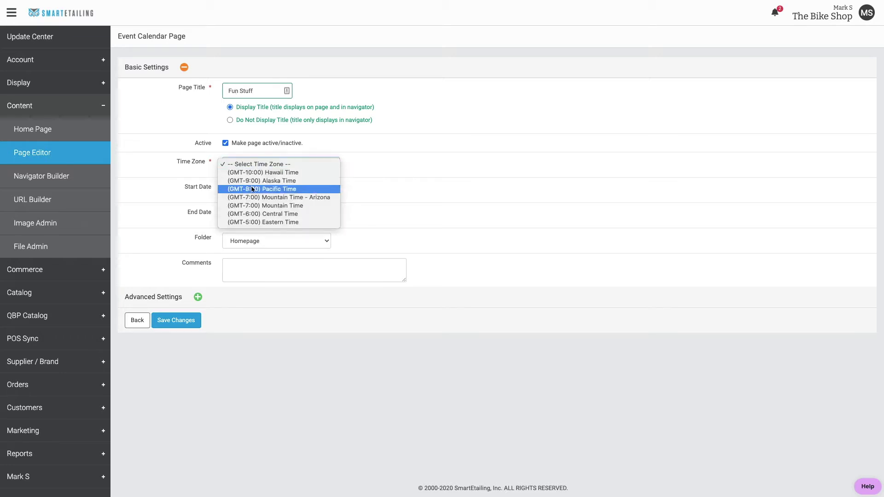
pyautogui.click(256, 204)
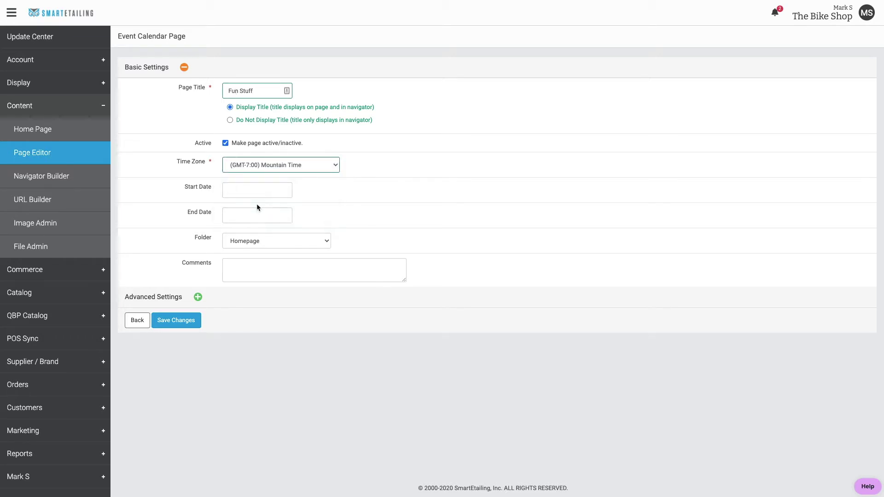
pyautogui.click(252, 240)
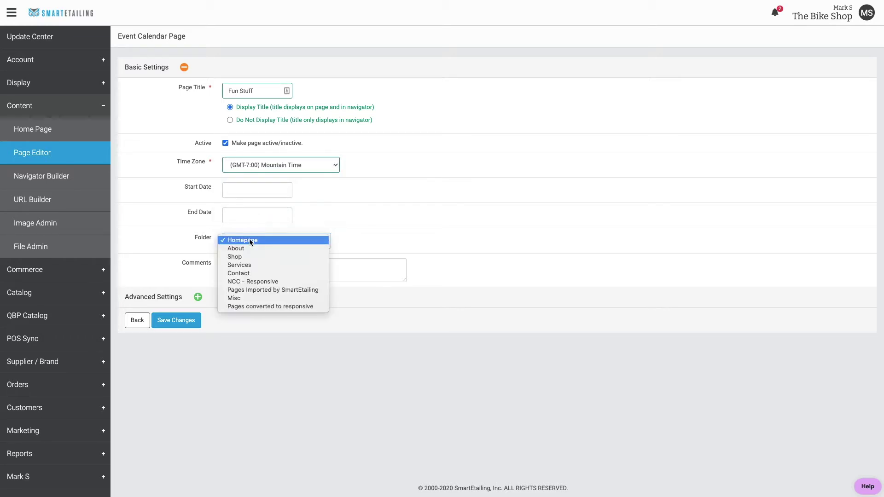
pyautogui.click(244, 274)
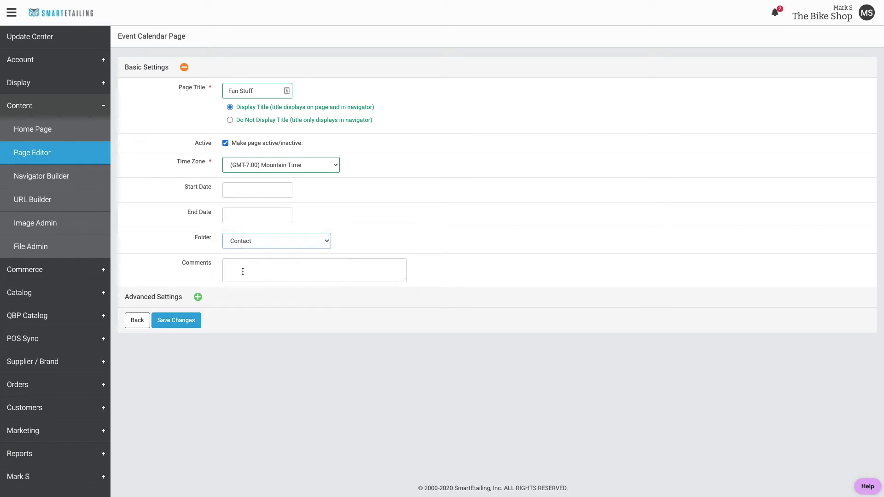
pyautogui.click(179, 322)
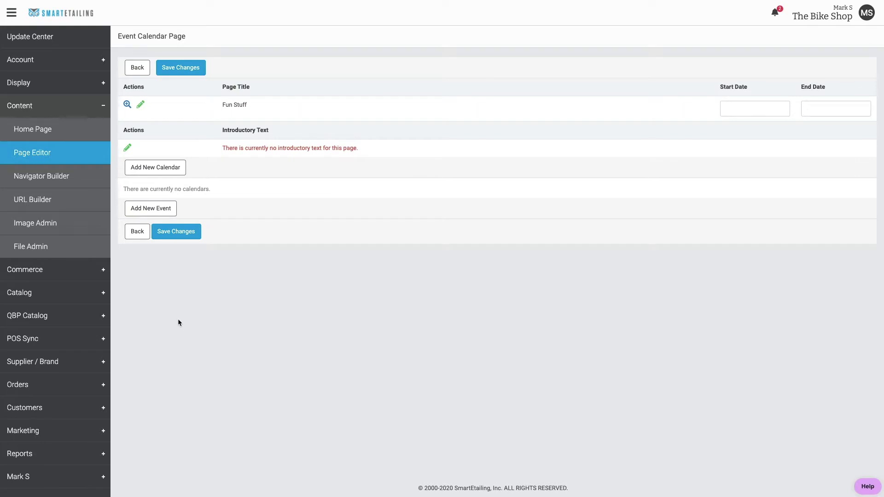
# Start adding a new calendar and sign in with the Google account.
pyautogui.click(156, 169)
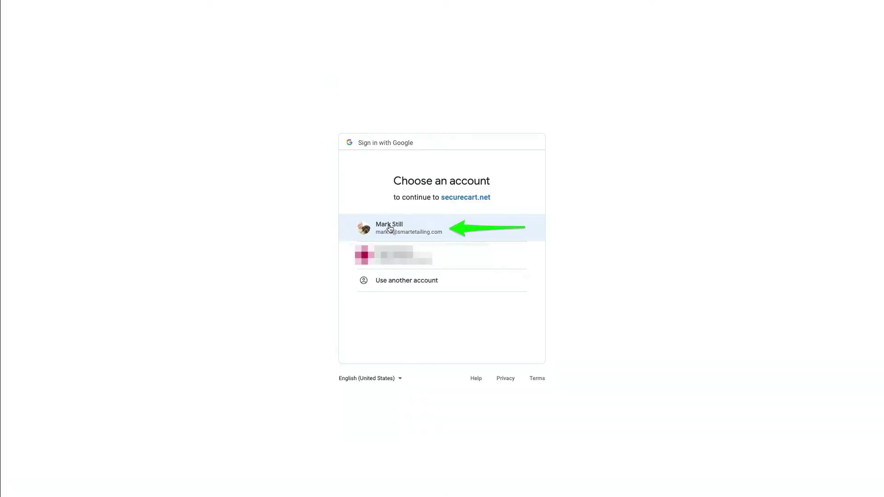
pyautogui.click(389, 228)
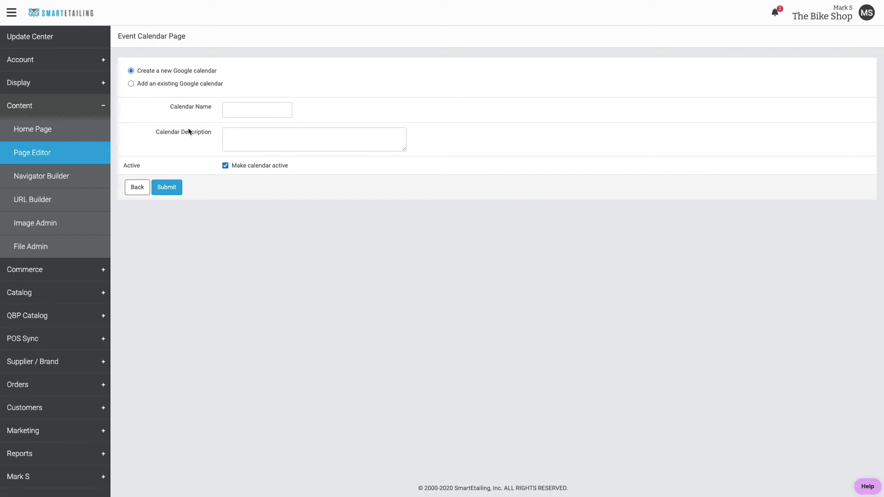
# Select the 'Add an existing Google calendar' option.
pyautogui.click(131, 84)
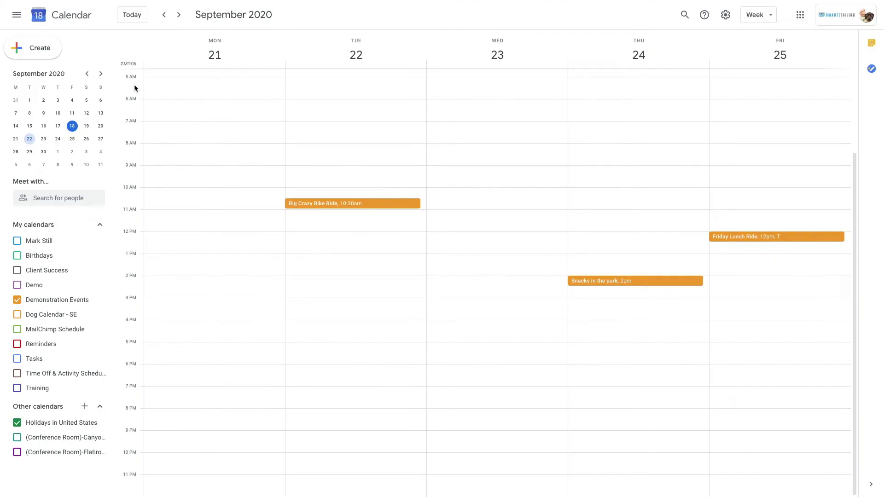
# Open Google Calendar Settings and choose the Demonstration Events calendar.
pyautogui.click(729, 19)
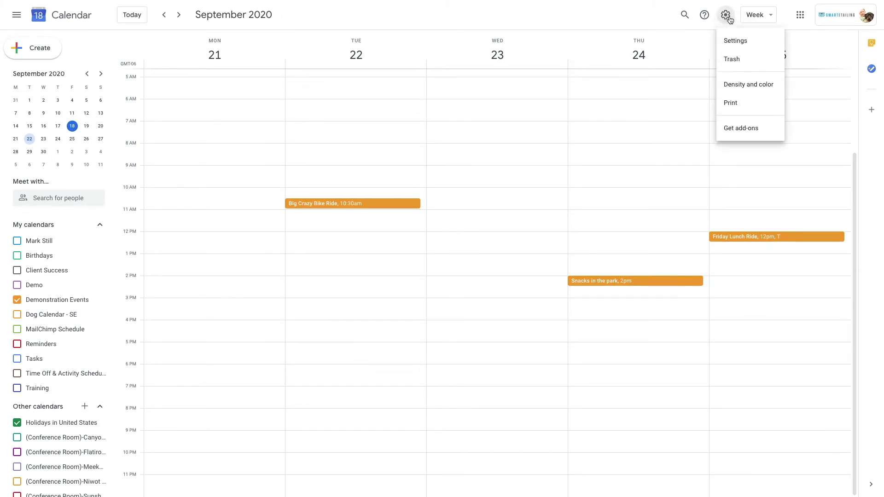
pyautogui.click(736, 41)
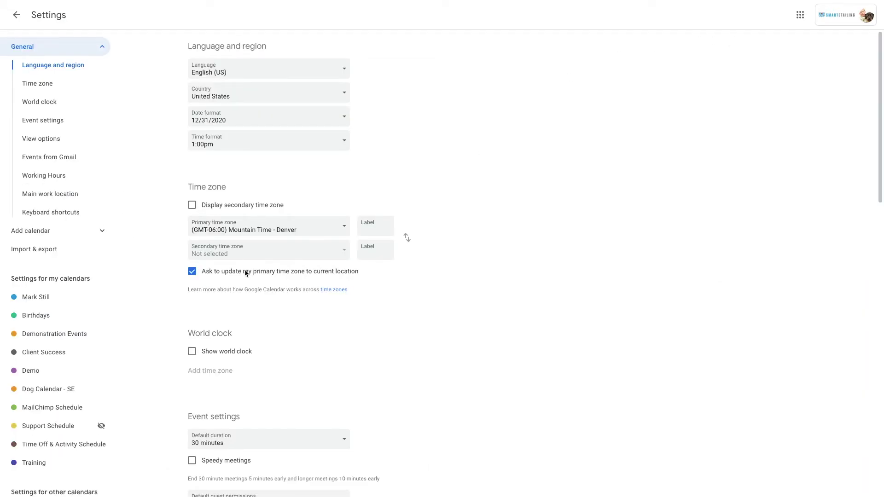
pyautogui.click(53, 336)
# Copy the Demonstration Events public URL from the Integrate calendar section.
pyautogui.scroll(-12, 307, 207)
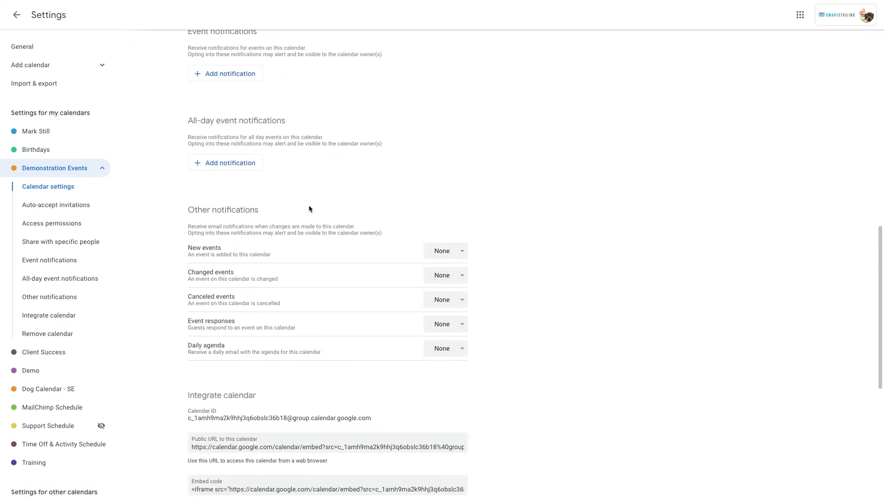
pyautogui.scroll(-6, 308, 207)
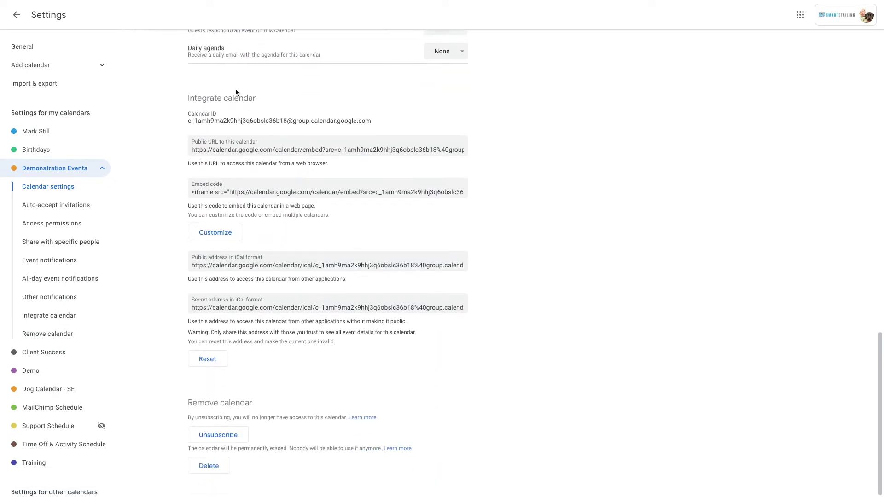
pyautogui.click(241, 151)
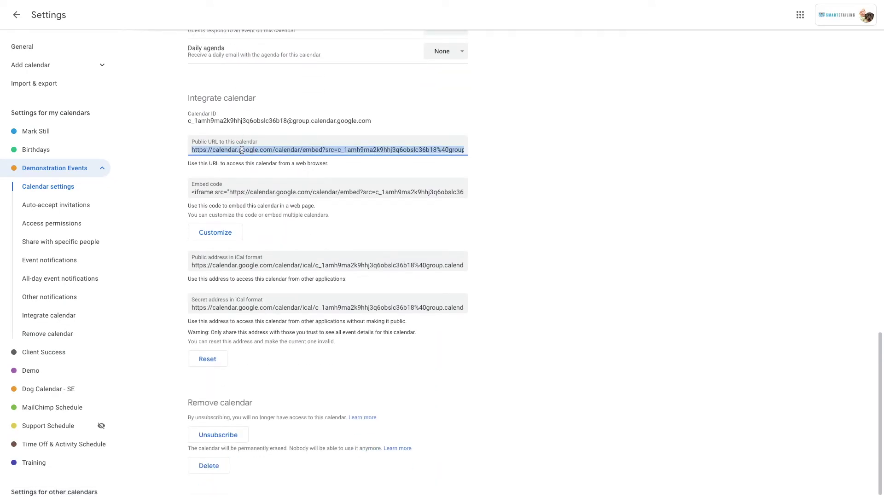
pyautogui.rightClick(241, 151)
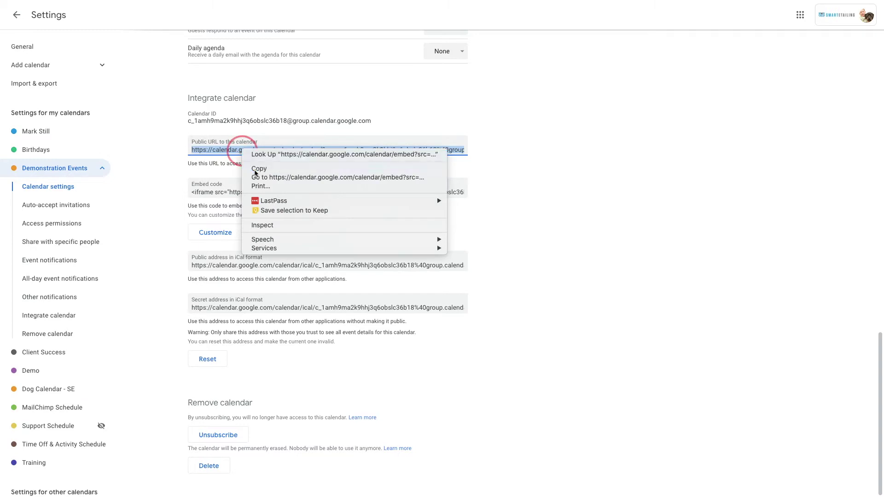
pyautogui.click(254, 170)
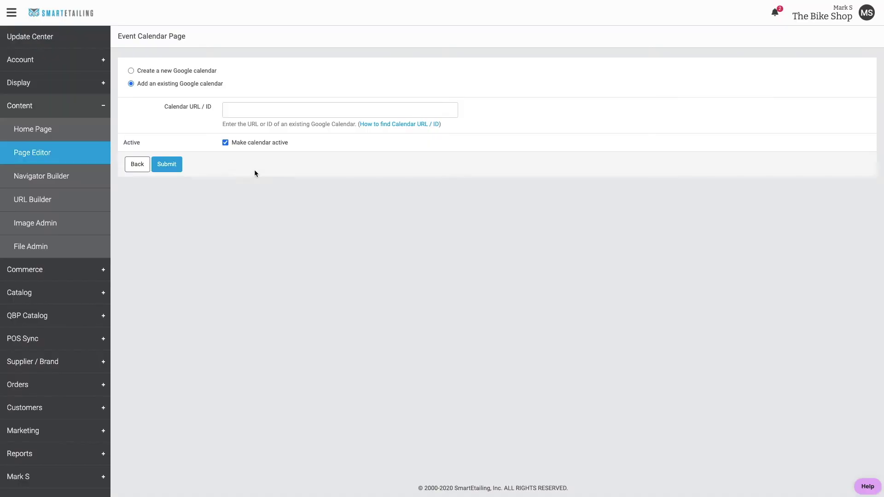
# Paste the copied public URL into Calendar URL / ID and submit it.
pyautogui.click(236, 111)
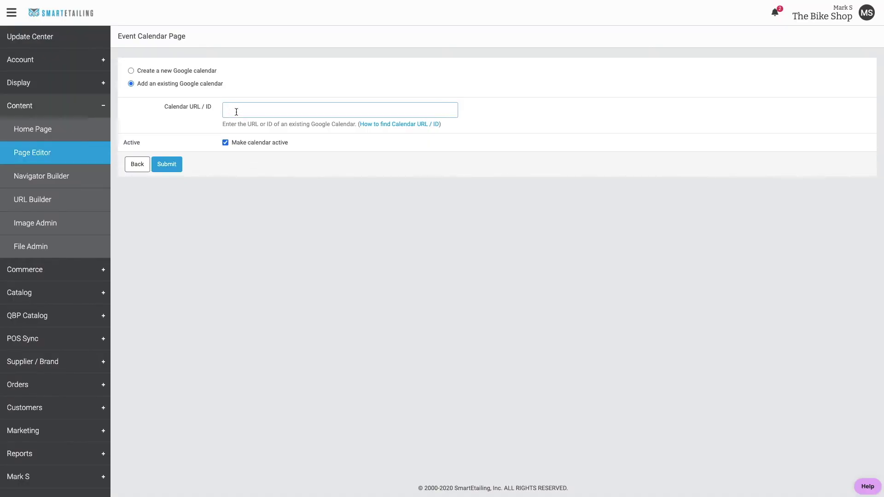
pyautogui.rightClick(237, 113)
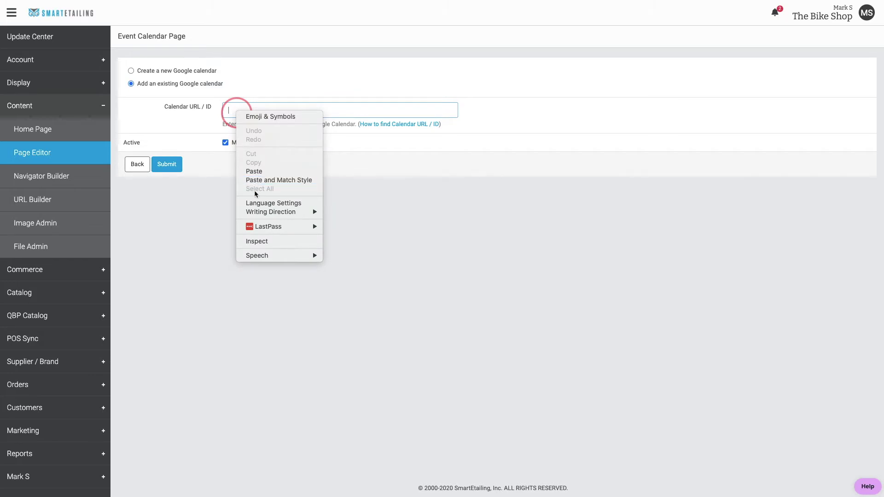
pyautogui.click(255, 172)
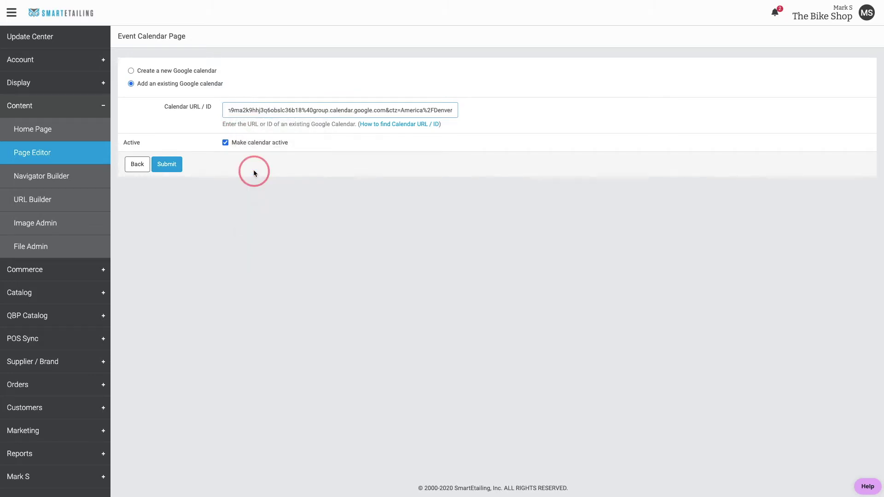
pyautogui.click(173, 168)
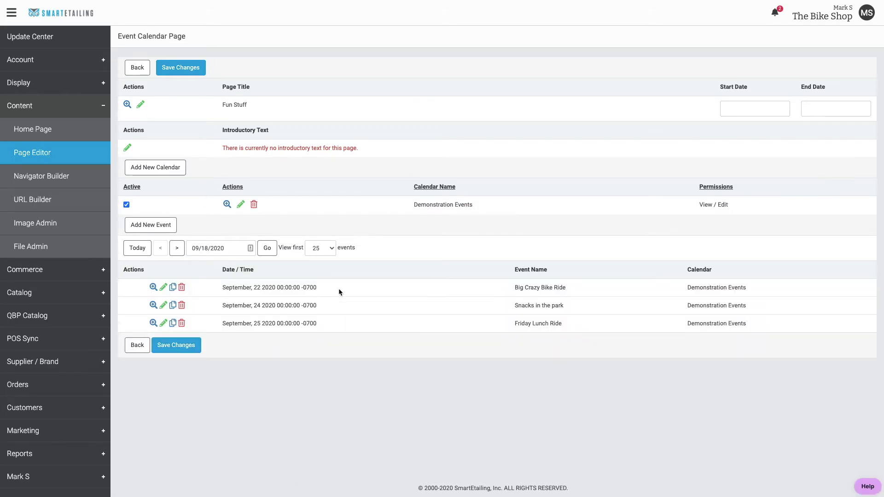
pyautogui.click(151, 229)
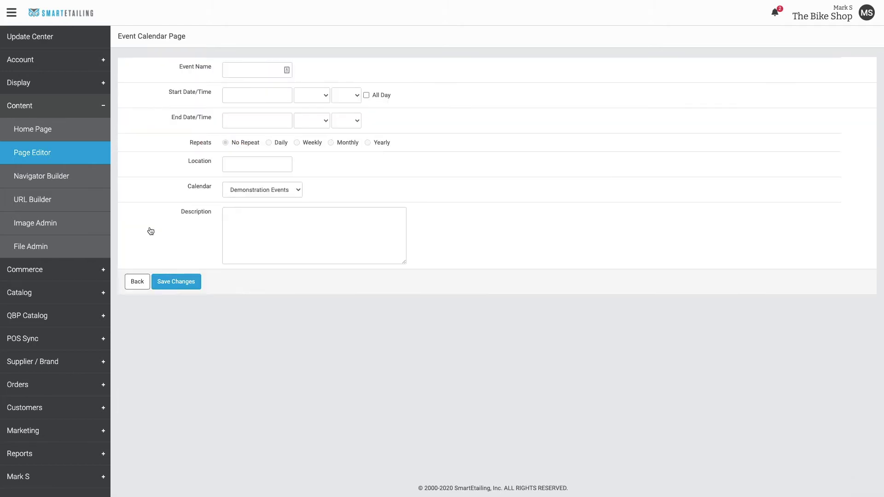
pyautogui.click(138, 282)
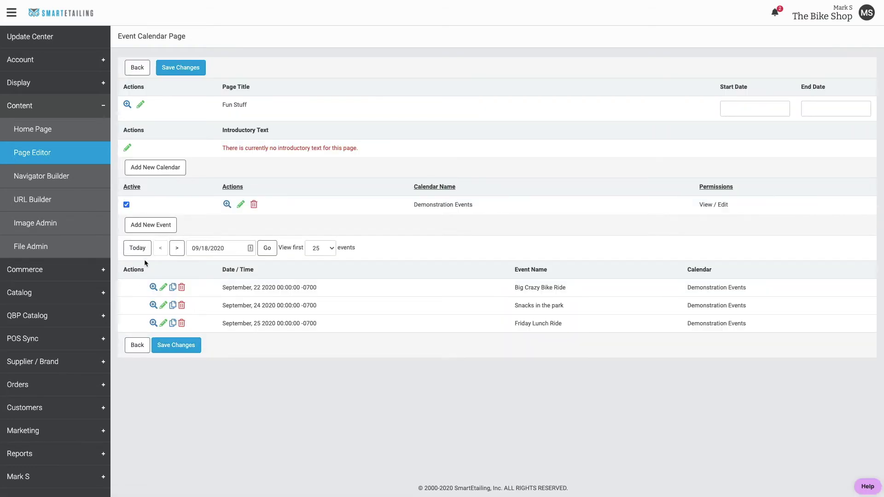
pyautogui.click(128, 105)
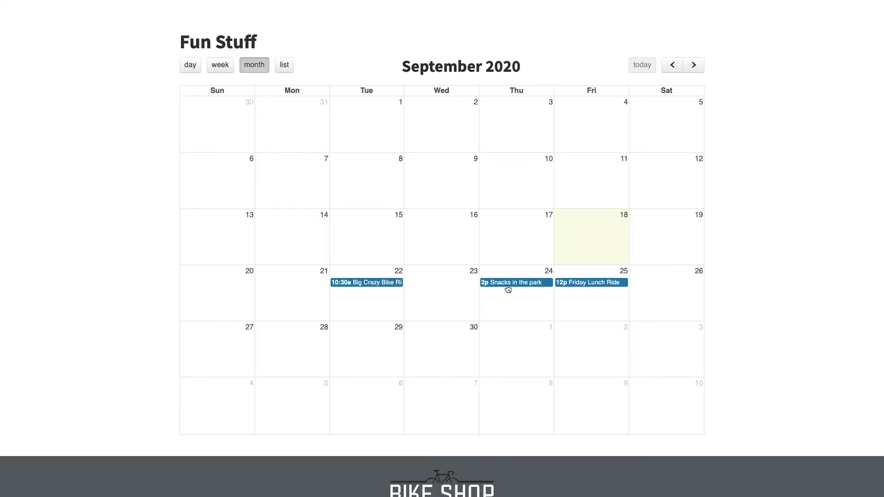
pyautogui.click(372, 283)
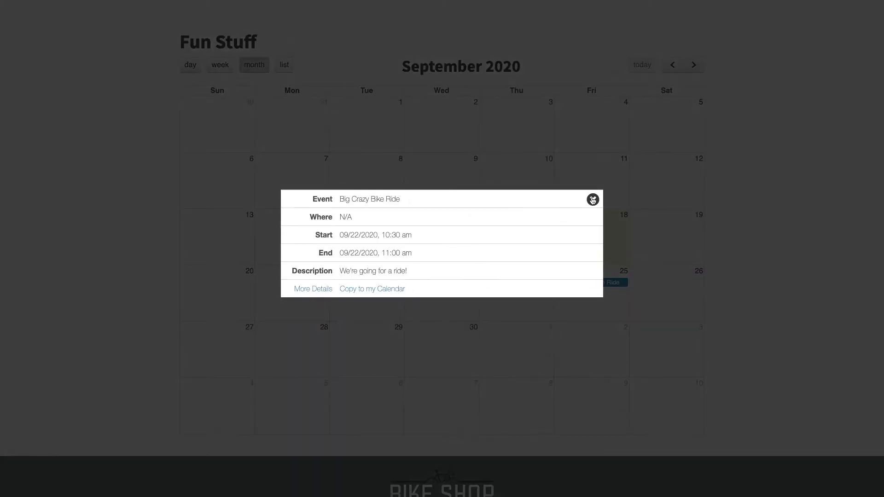
pyautogui.click(592, 200)
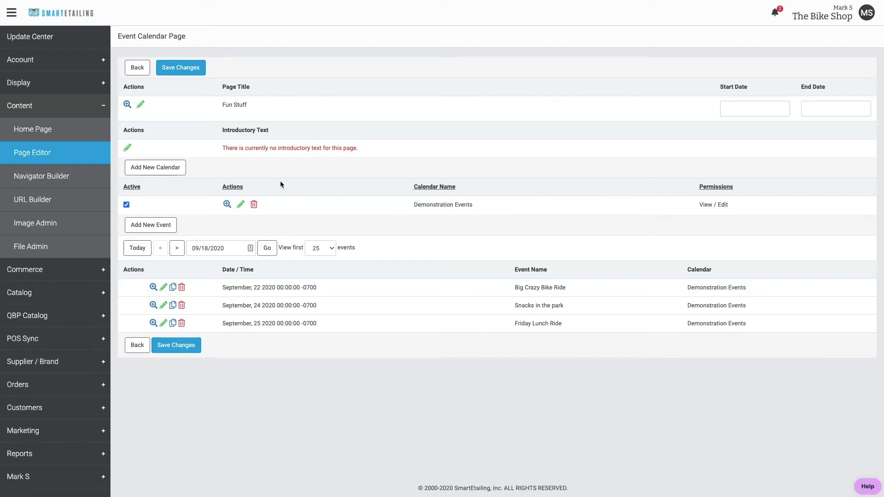
# Set the introductory text to 'Extra info', save it, and go back.
pyautogui.click(127, 147)
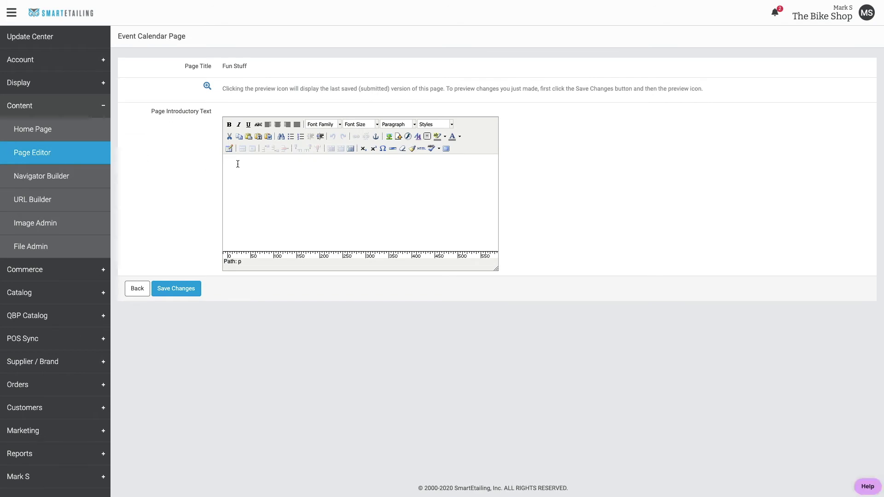
pyautogui.write('Extra info')
pyautogui.click(171, 293)
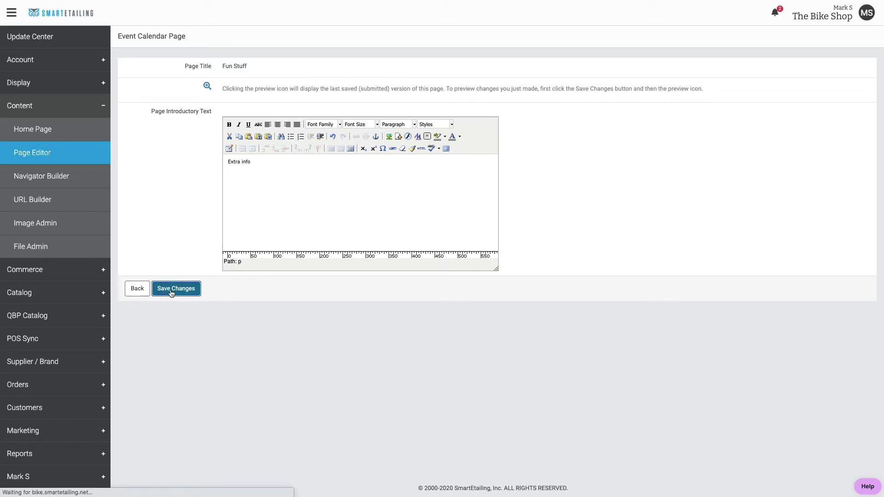
pyautogui.click(138, 290)
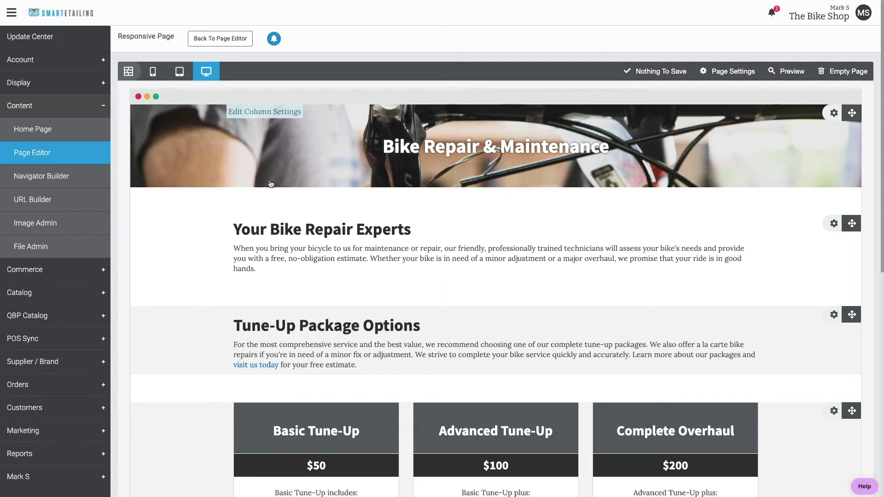
# Drag an HTML block from the blocks panel to just below the header banner.
pyautogui.click(131, 73)
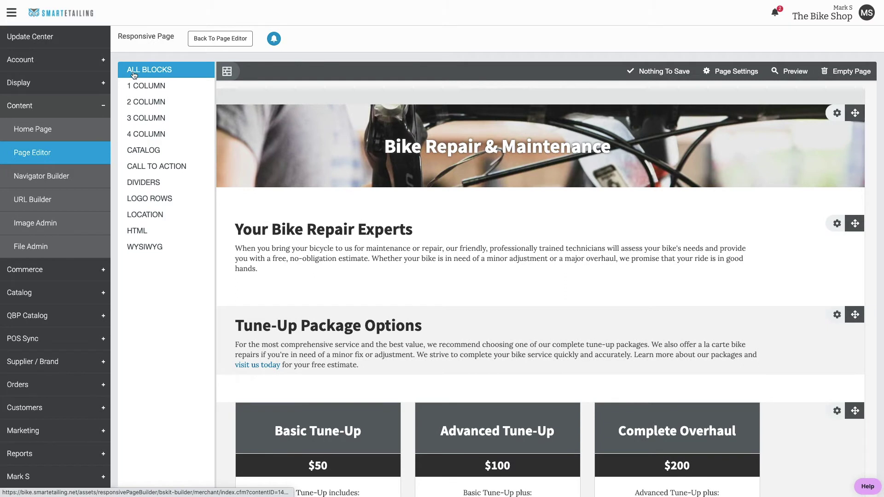
pyautogui.click(143, 231)
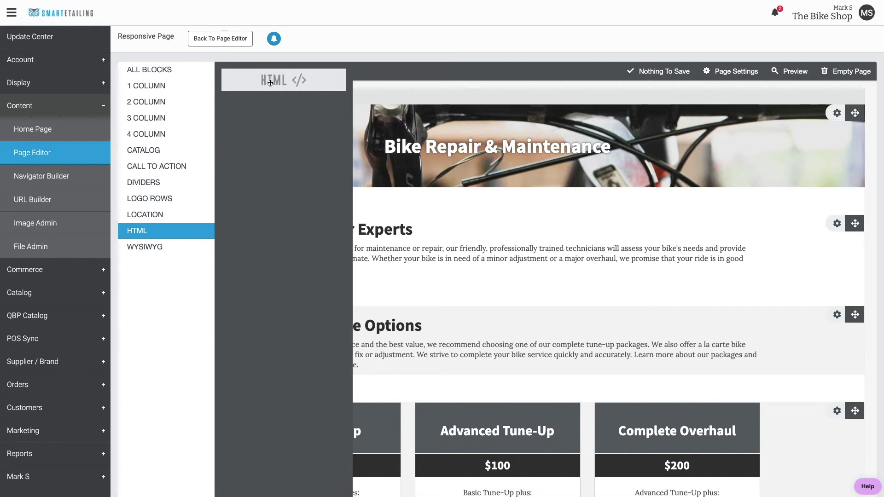
pyautogui.moveTo(270, 82); pyautogui.dragTo(396, 261)
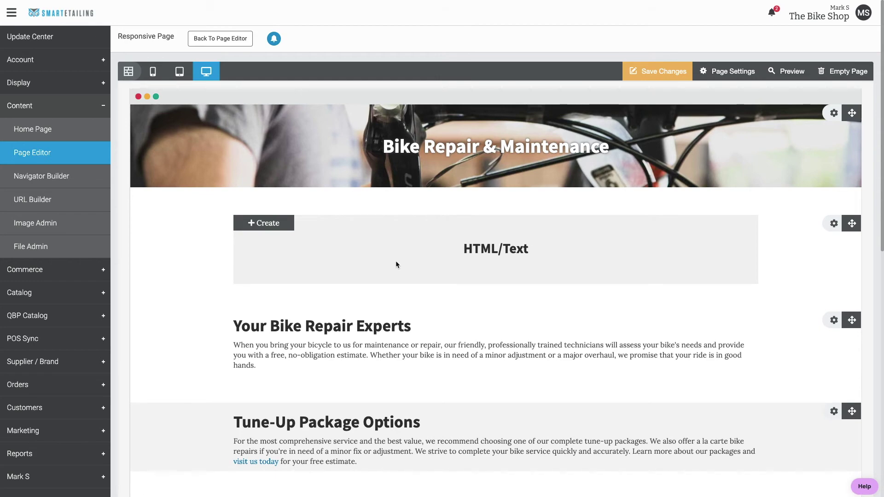
pyautogui.hotkey('ctrl', 'Tab')
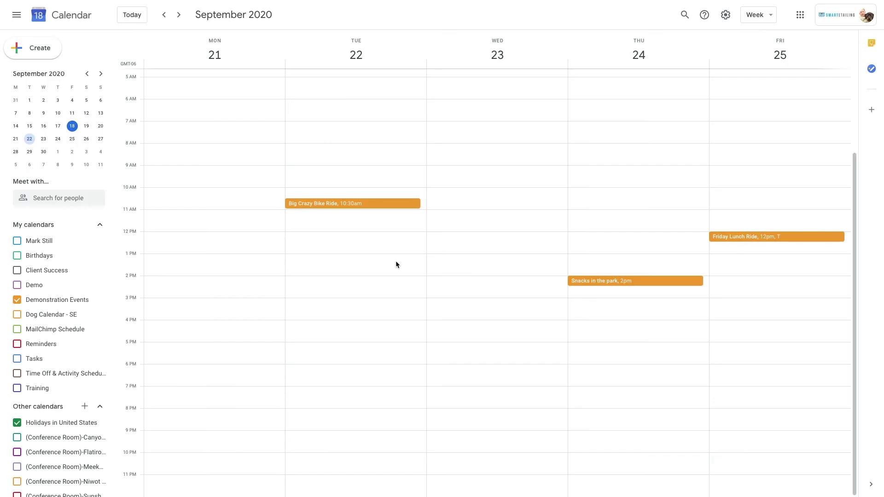
# Open Demonstration Events settings, reach Integrate calendar, and select its embed code.
pyautogui.click(726, 15)
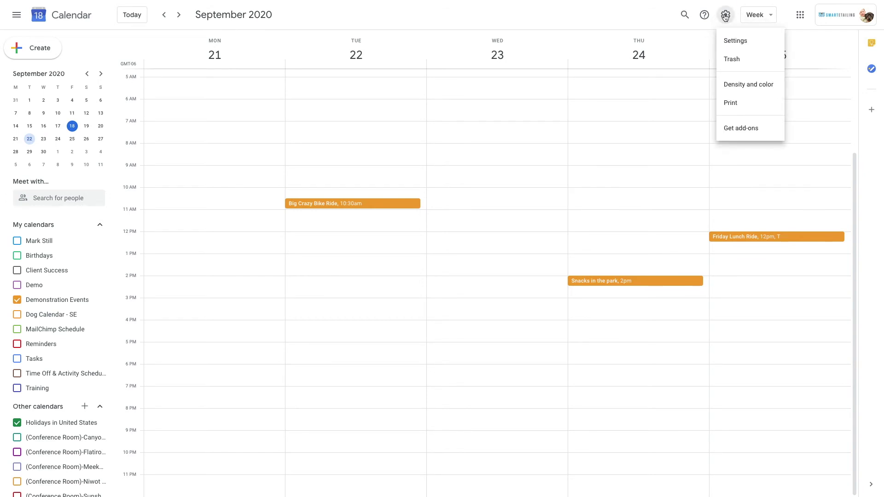
pyautogui.click(733, 42)
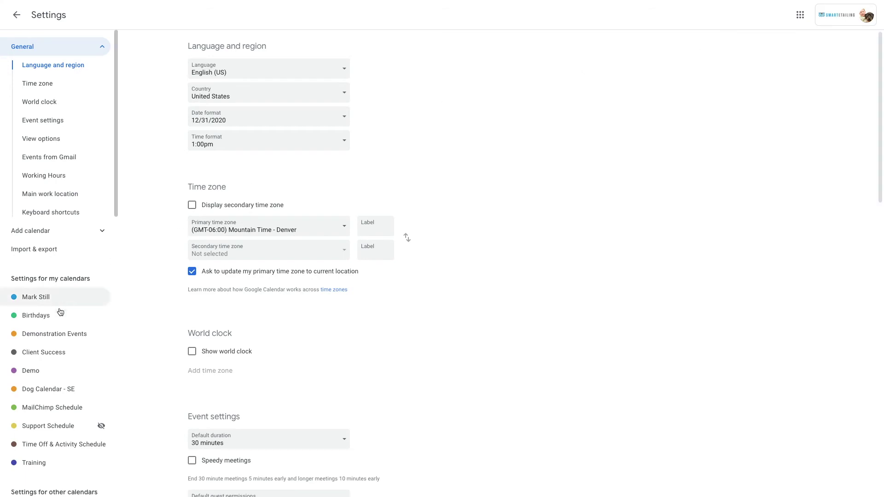
pyautogui.click(52, 336)
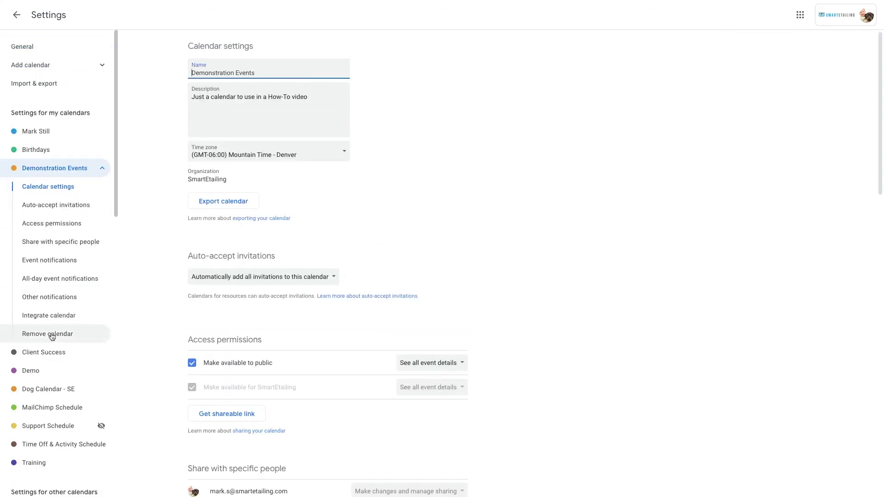
pyautogui.scroll(-8, 347, 431)
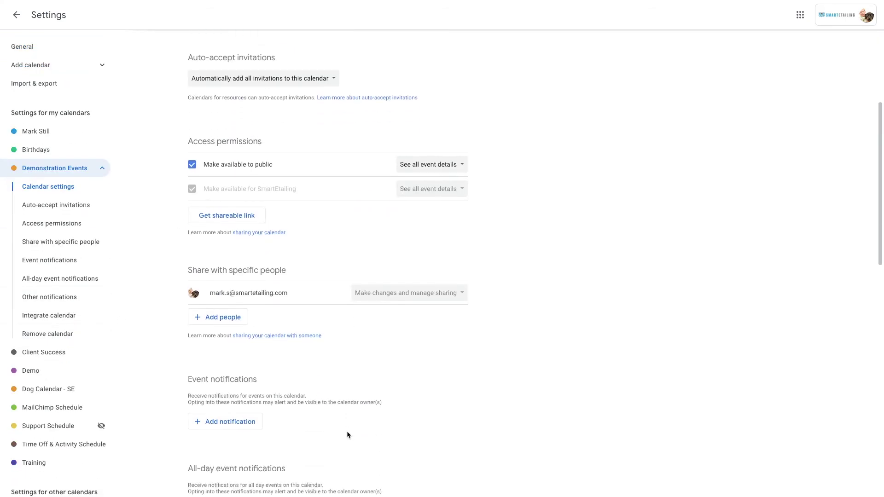
pyautogui.scroll(-8, 347, 435)
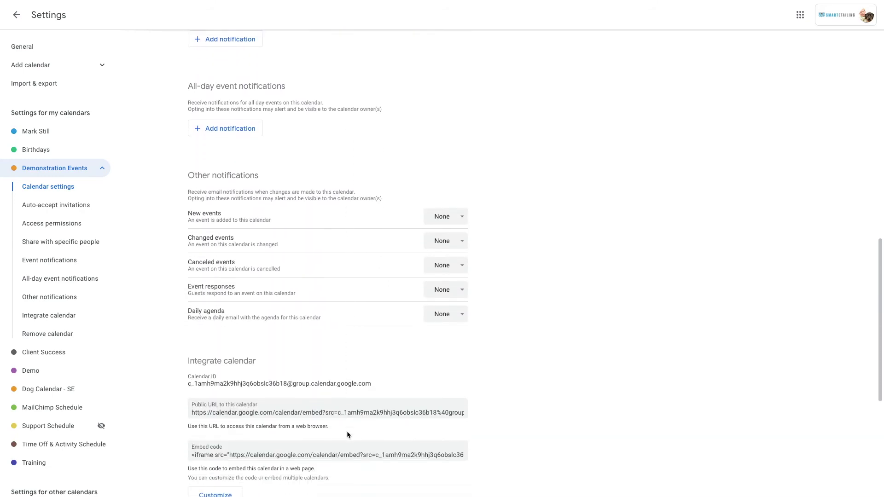
pyautogui.scroll(-1, 347, 431)
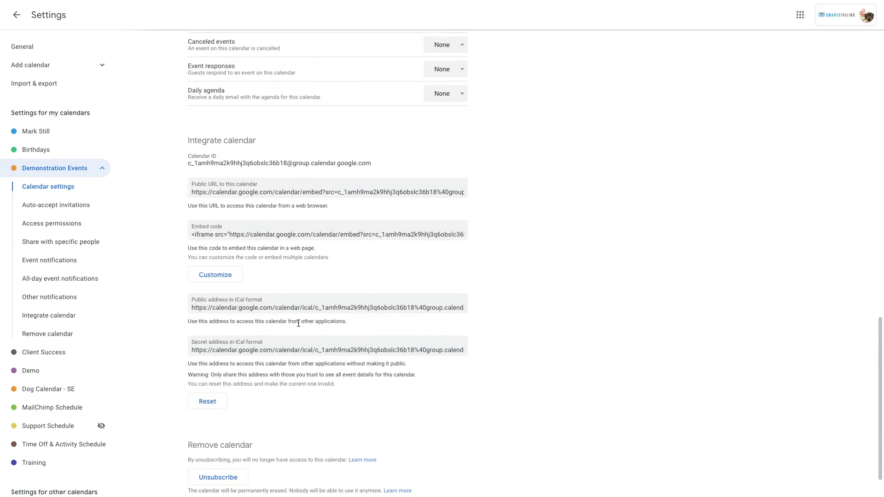
pyautogui.click(218, 228)
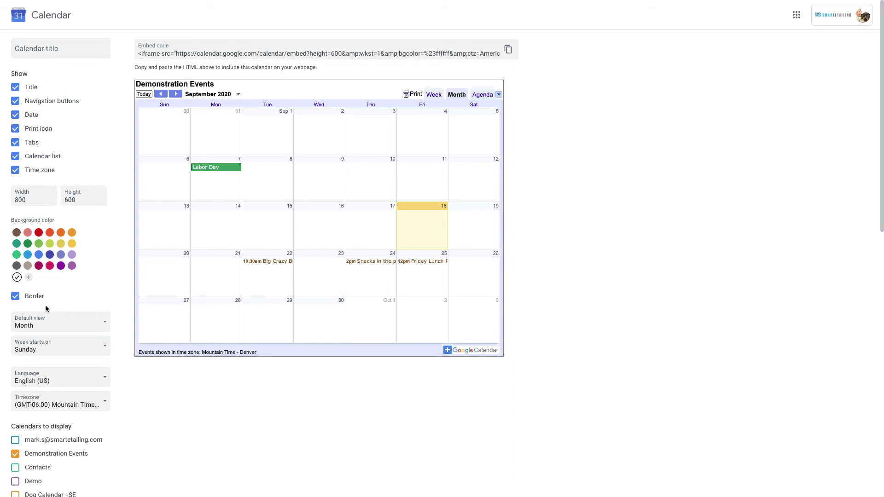
# Close the customization view and copy the Demonstration Events iframe embed code.
pyautogui.hotkey('ctrl', 'w')
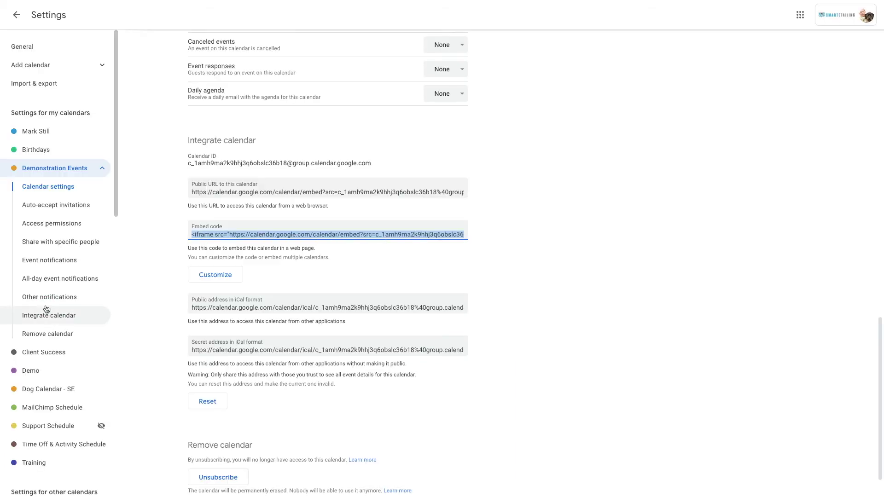
pyautogui.rightClick(232, 234)
pyautogui.click(244, 252)
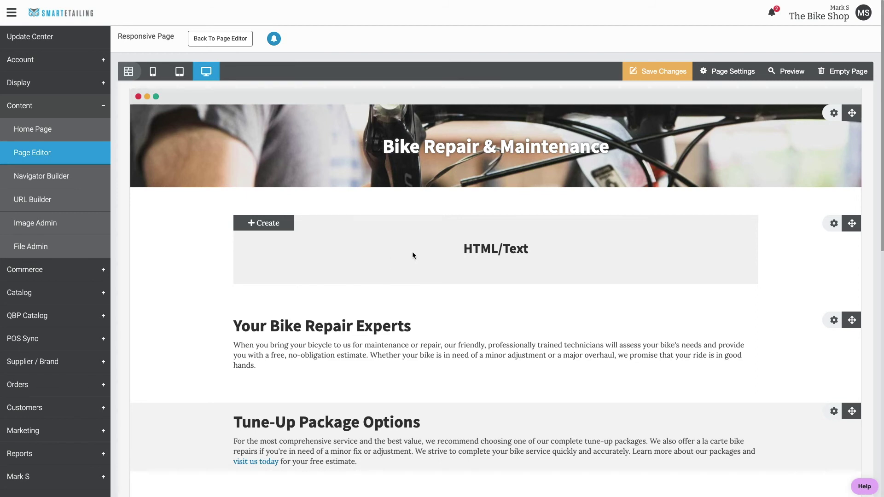
# Create HTML content titled 'calendar' and paste the Google Calendar iframe into its HTML input.
pyautogui.click(265, 224)
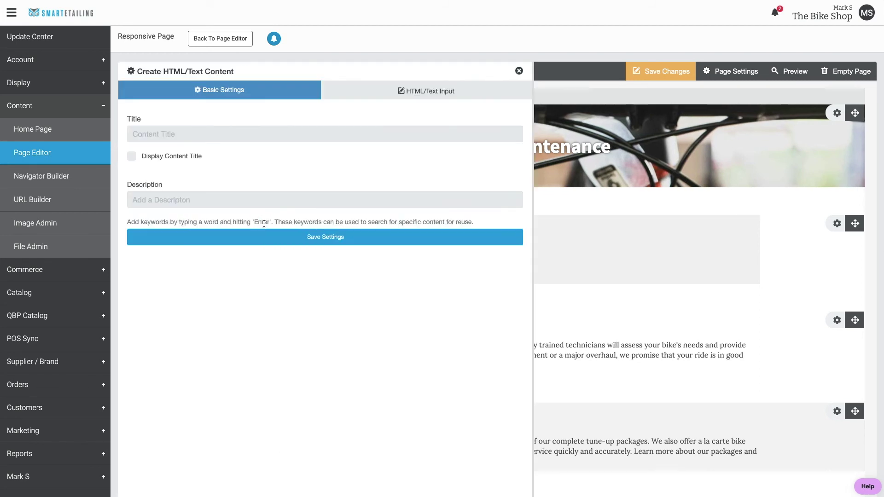
pyautogui.click(172, 134)
pyautogui.write('calendar')
pyautogui.click(418, 93)
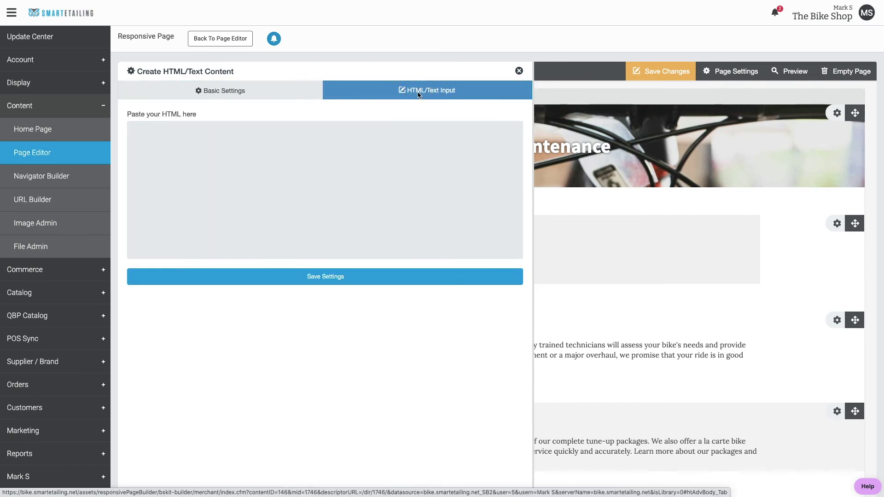
pyautogui.rightClick(156, 127)
pyautogui.click(175, 186)
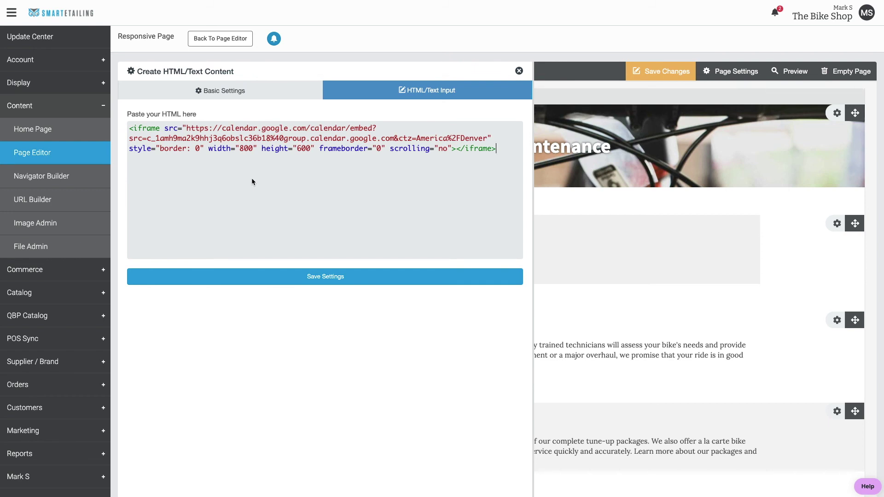
# Change the iframe width from 800 to 100% and save the block settings.
pyautogui.click(248, 148)
pyautogui.click(241, 148)
pyautogui.write('100%')
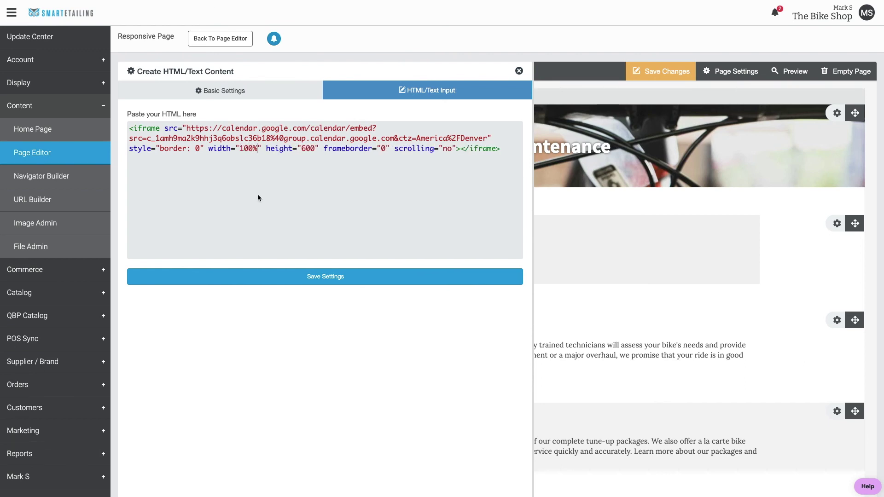
pyautogui.click(322, 277)
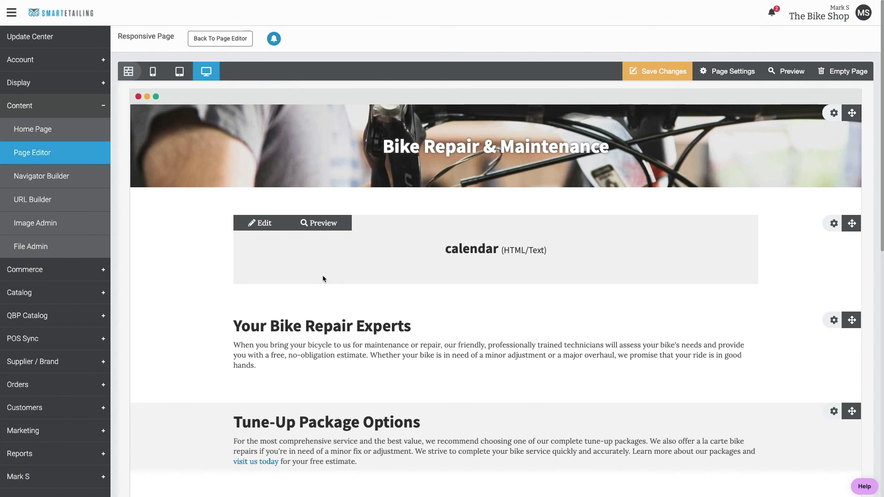
# Save the changes to the Bike Repair & Maintenance page.
pyautogui.click(655, 74)
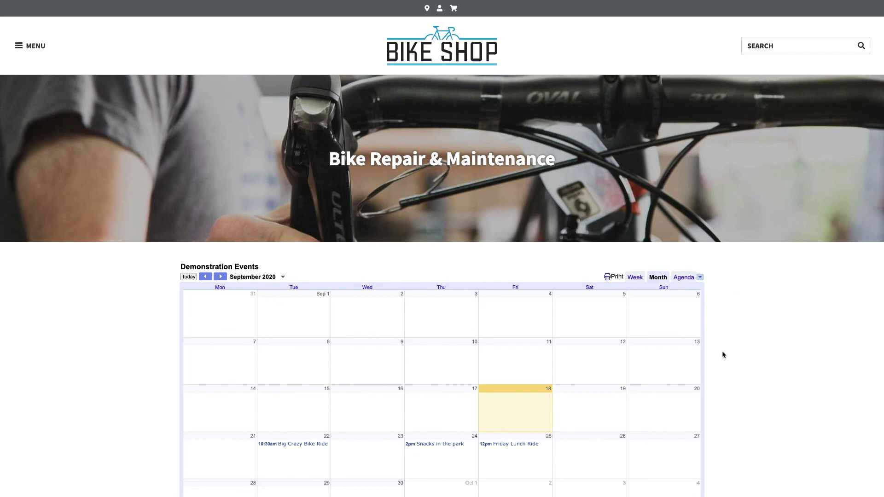
# Scroll through the calendar preview, then go back to the Bike Repair page editor.
pyautogui.scroll(-4, 722, 352)
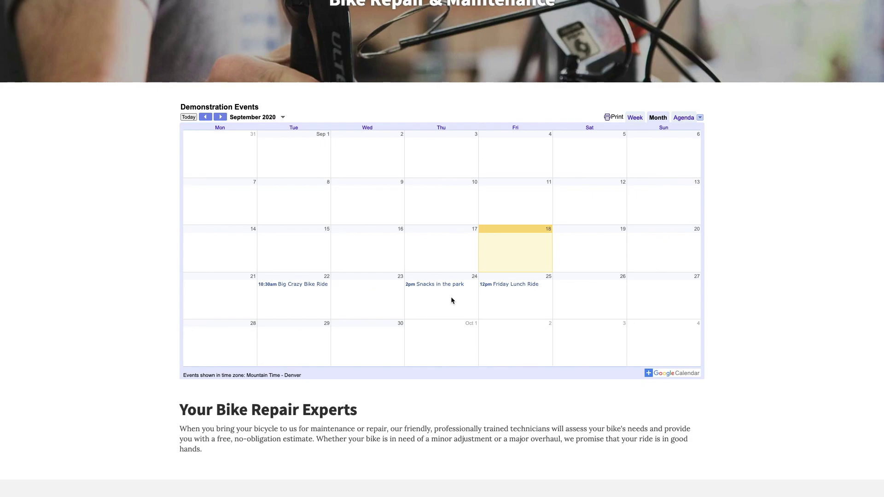
pyautogui.hotkey('alt', 'Left')
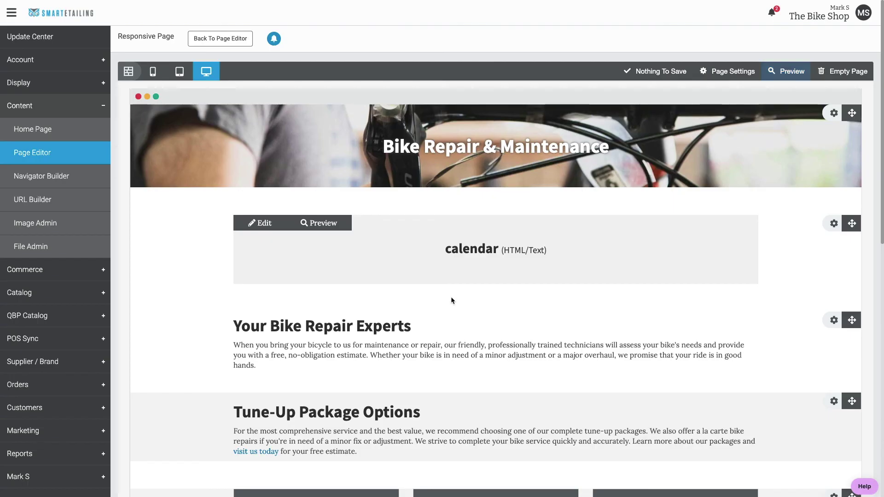